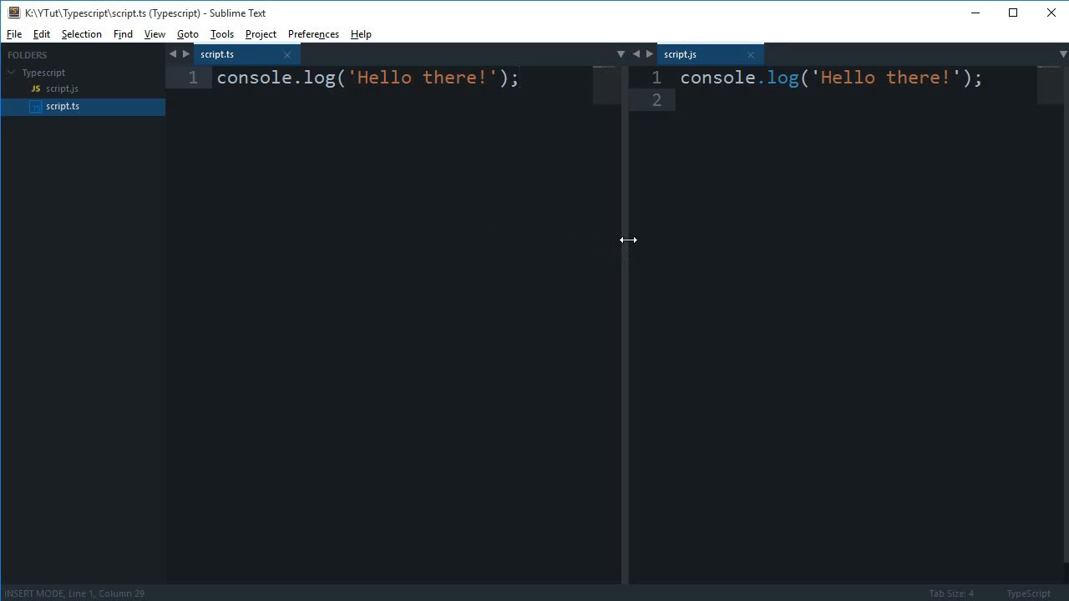
Step: Drag the divider left so the script.js pane gets slightly wider beside script.ts
mouse_move(628, 241)
left_mouse_down()
mouse_move(583, 240)
mouse_move(595, 224)
left_mouse_up()
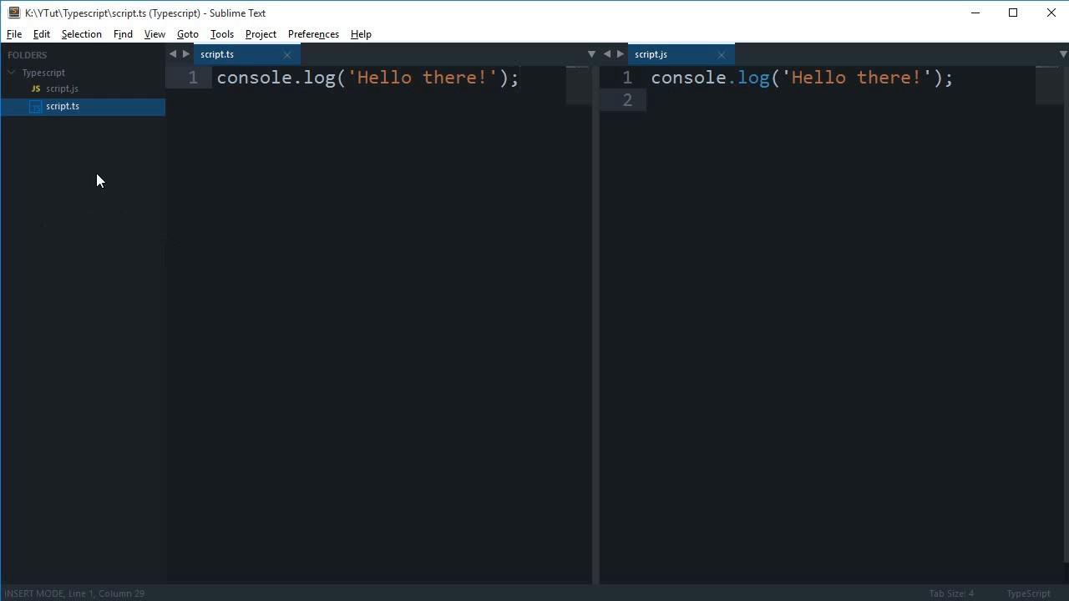
Step: Create a new file in the Typescript folder and save it as index.html
right_click(50, 89)
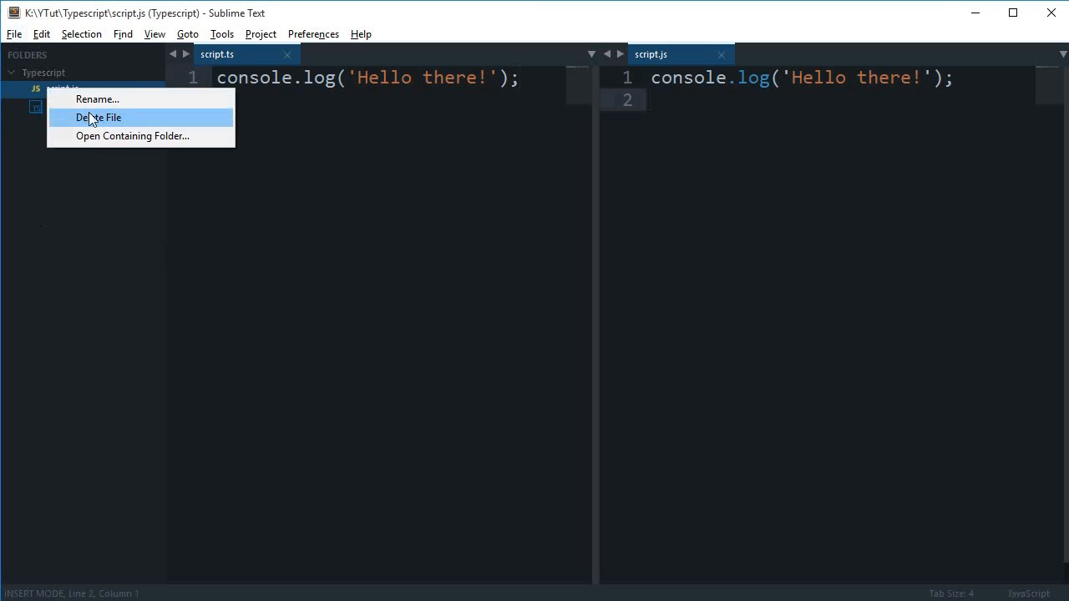
right_click(43, 72)
left_click(55, 88)
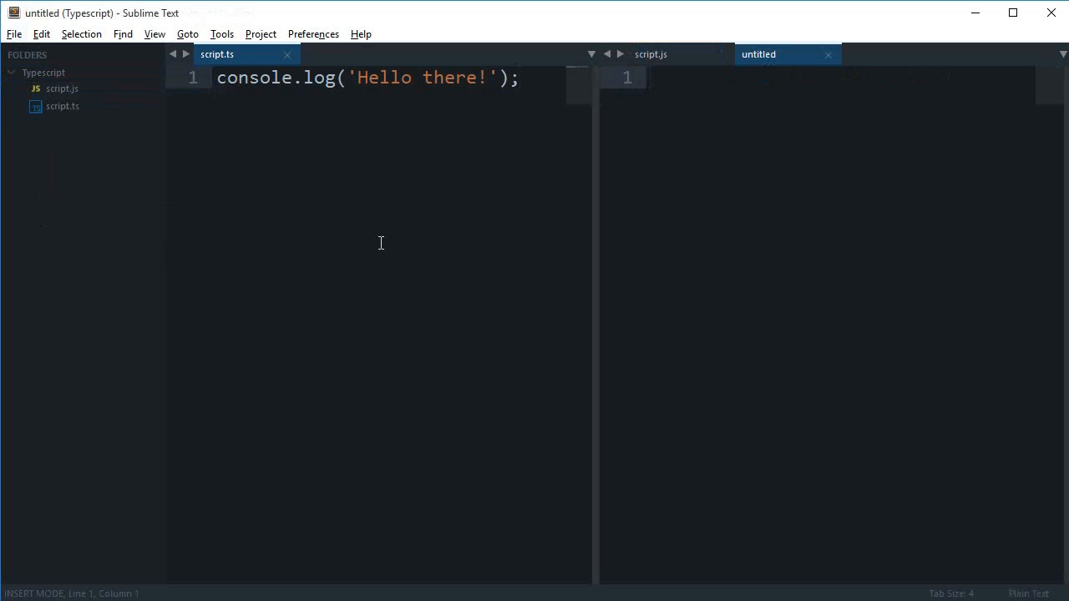
key("ctrl+s")
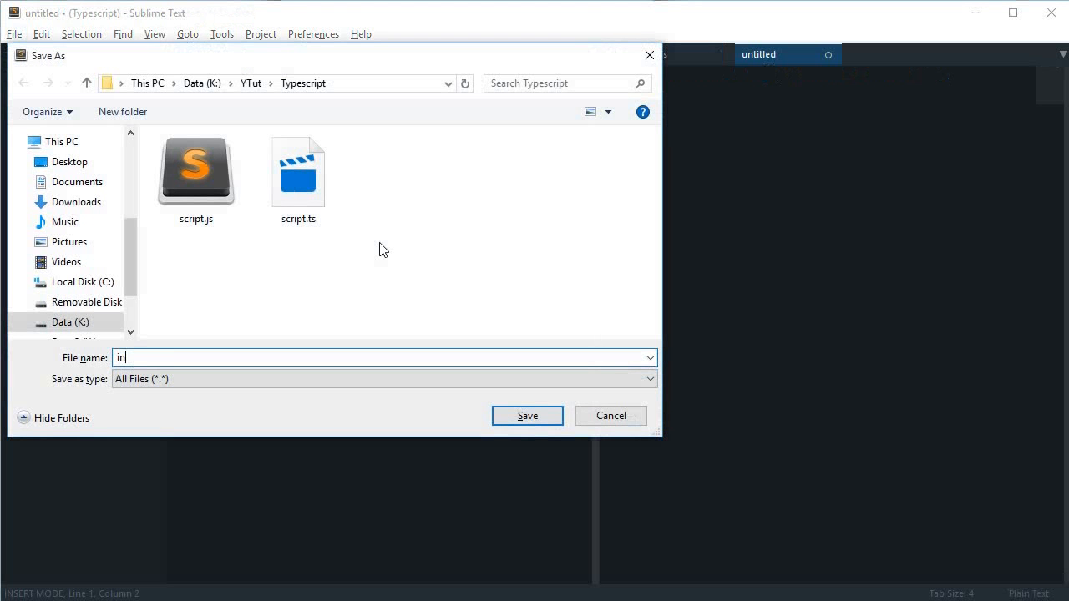
type("index.html")
key("Return")
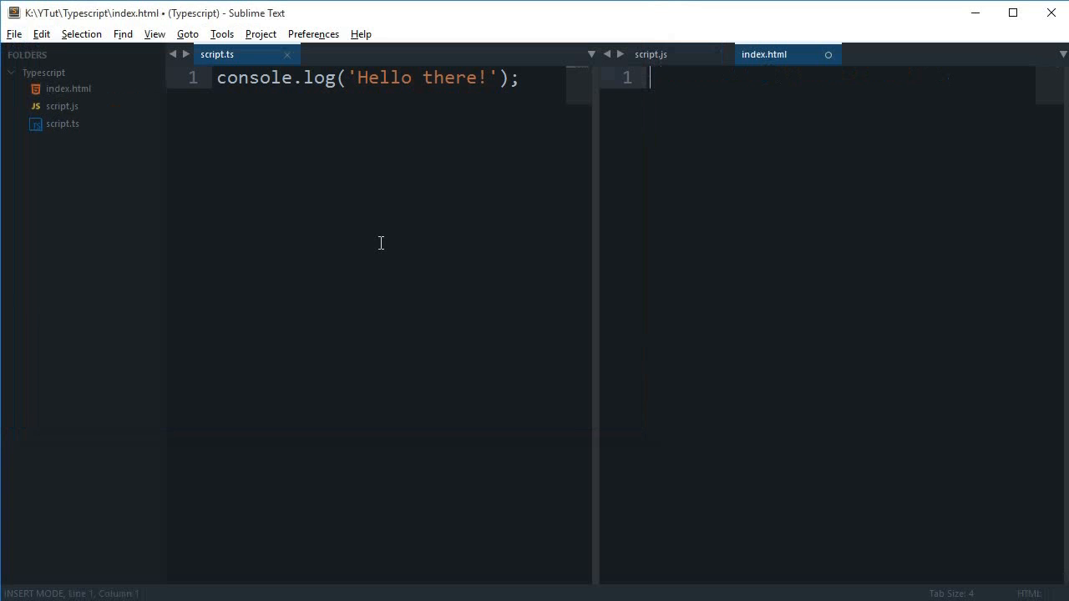
type("html:5")
Step: Fill index.html with HTML5 boilerplate, add <script src="script.js"></script> in the body, and save
key("Tab")
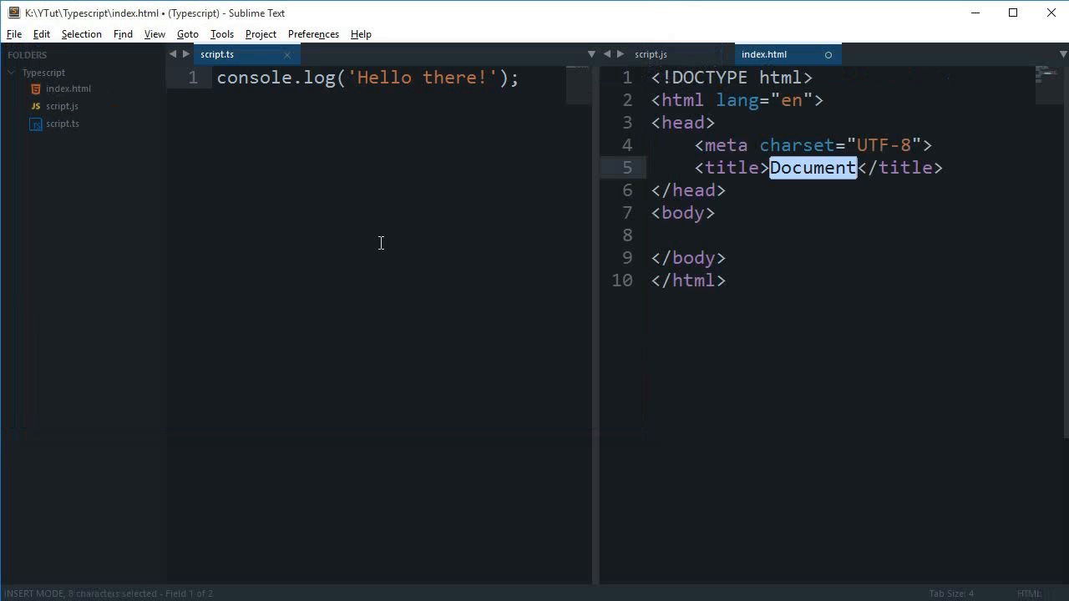
key("Down")
key("Down")
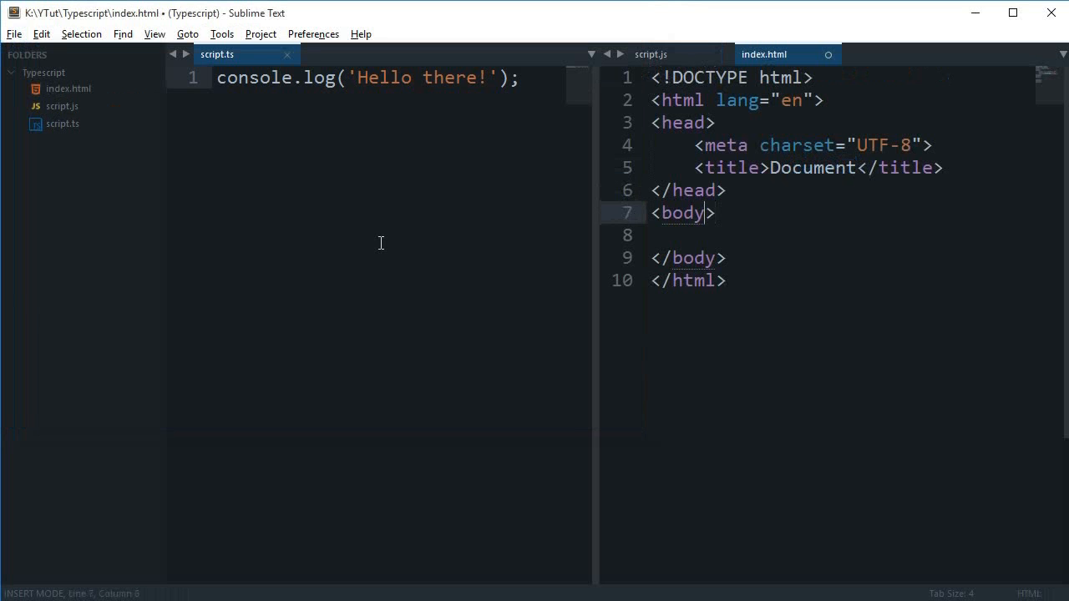
key("Down")
type("<script sr")
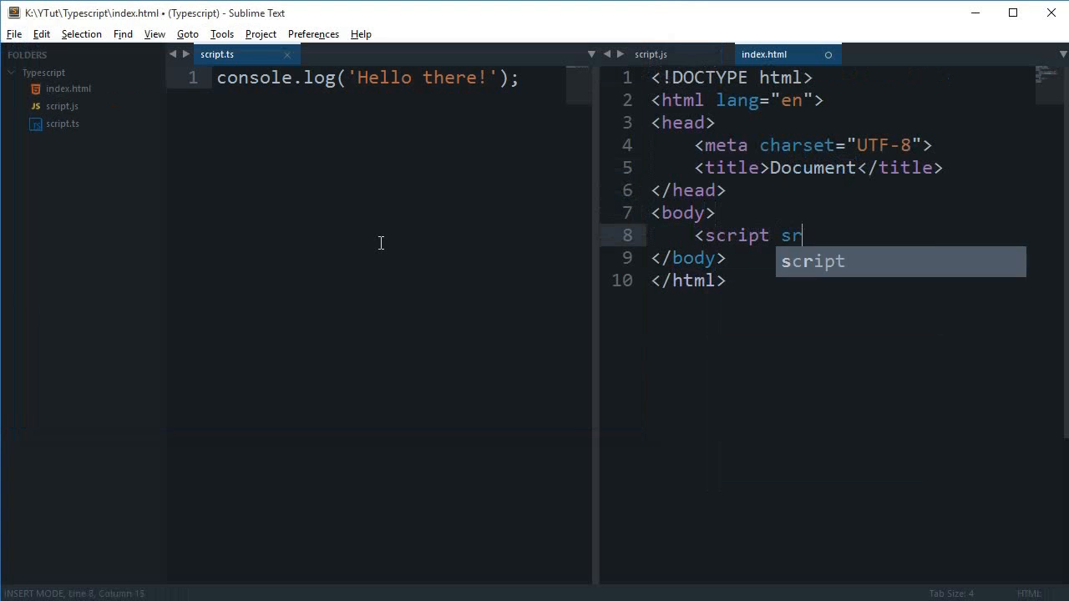
type("c=\"script.js")
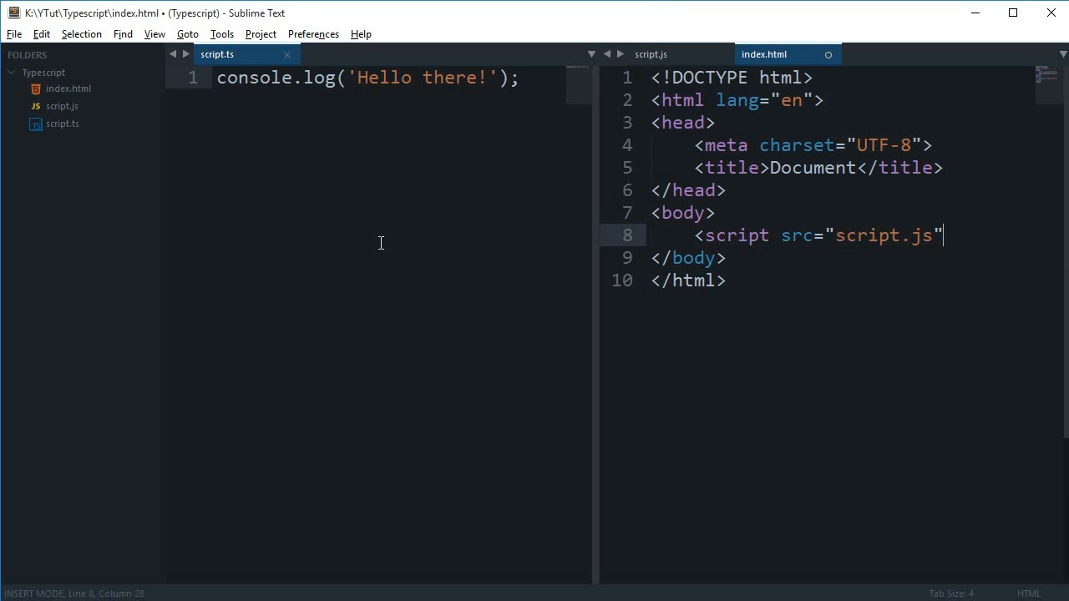
type("\"></scrti")
key("BackSpace")
key("BackSpace")
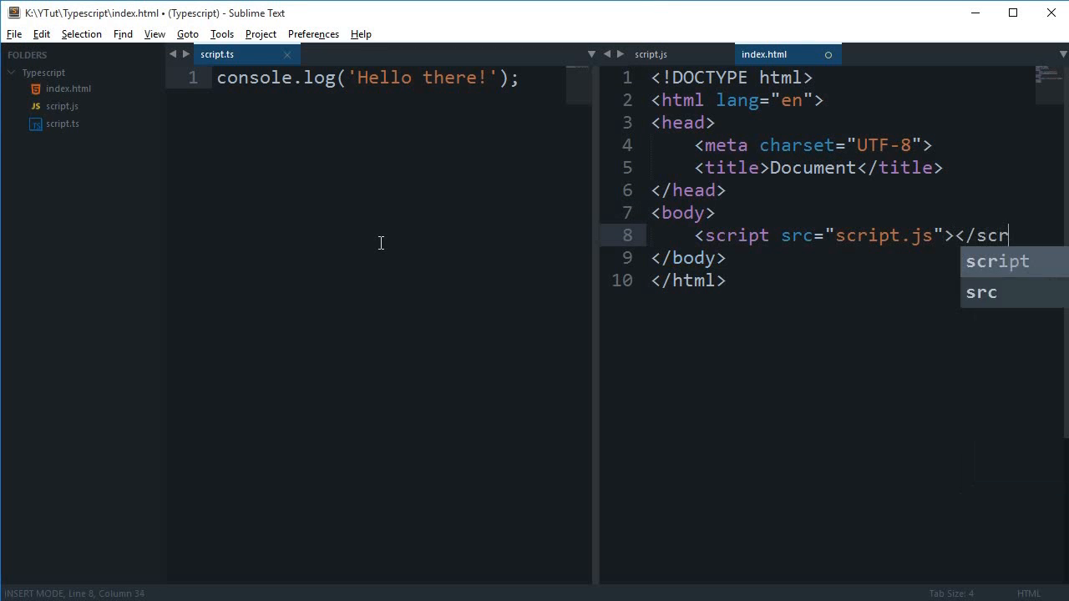
type("ipt>")
key("ctrl+s")
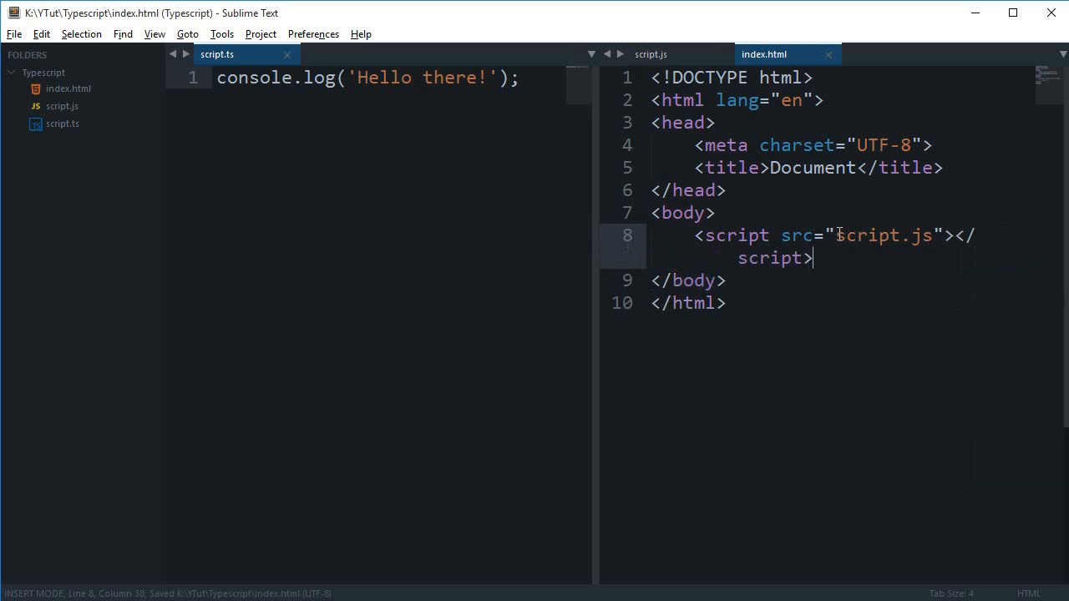
double_click(916, 237)
left_click(899, 260)
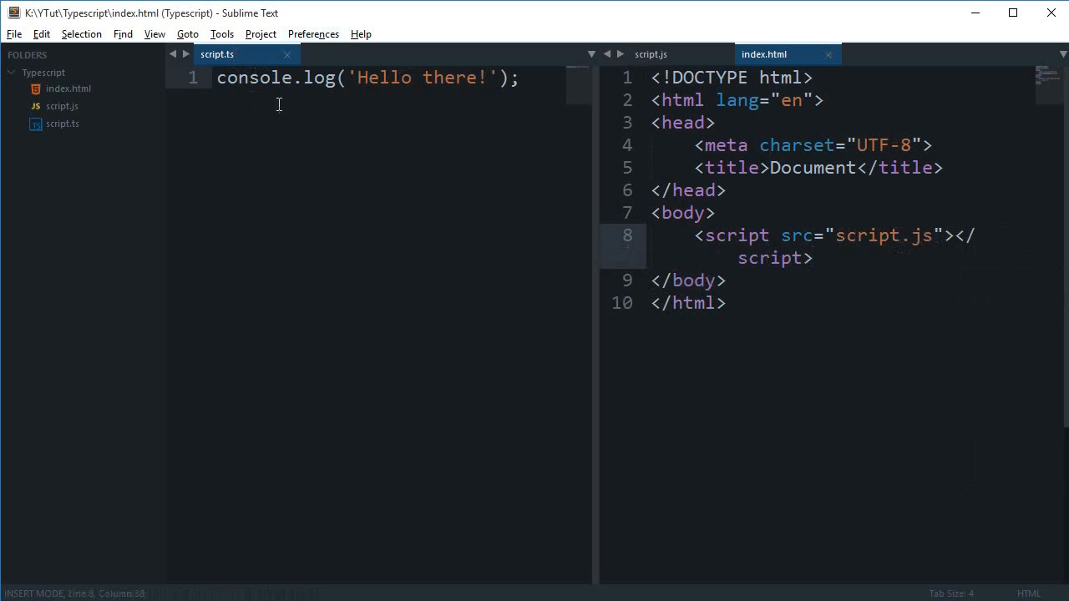
Step: Close index.html and replace console.log in script.ts with alert
key("ctrl+Page_Up")
left_click(827, 55)
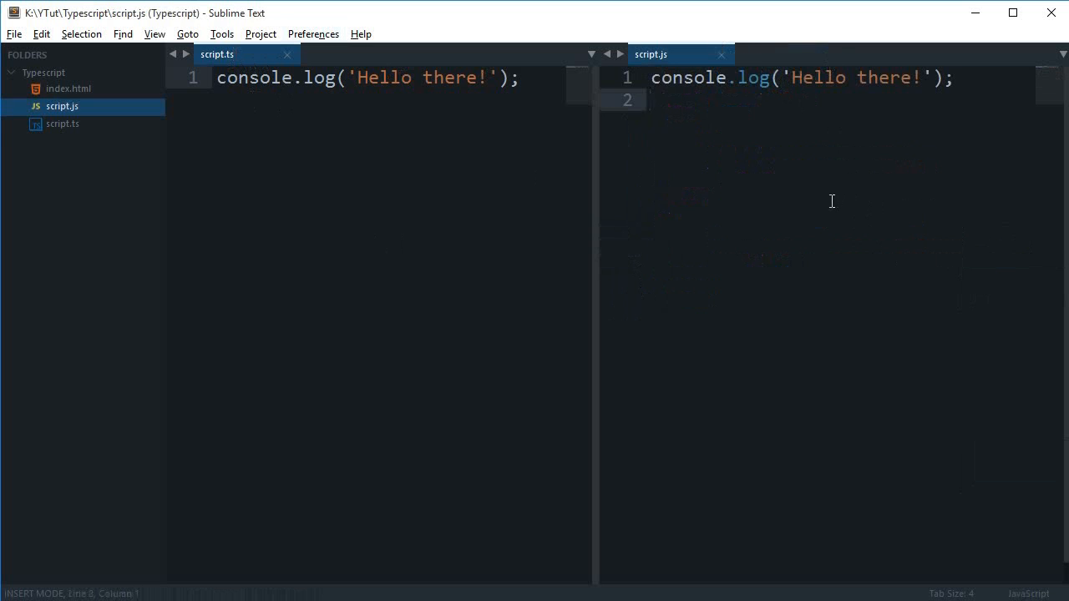
left_click(449, 161)
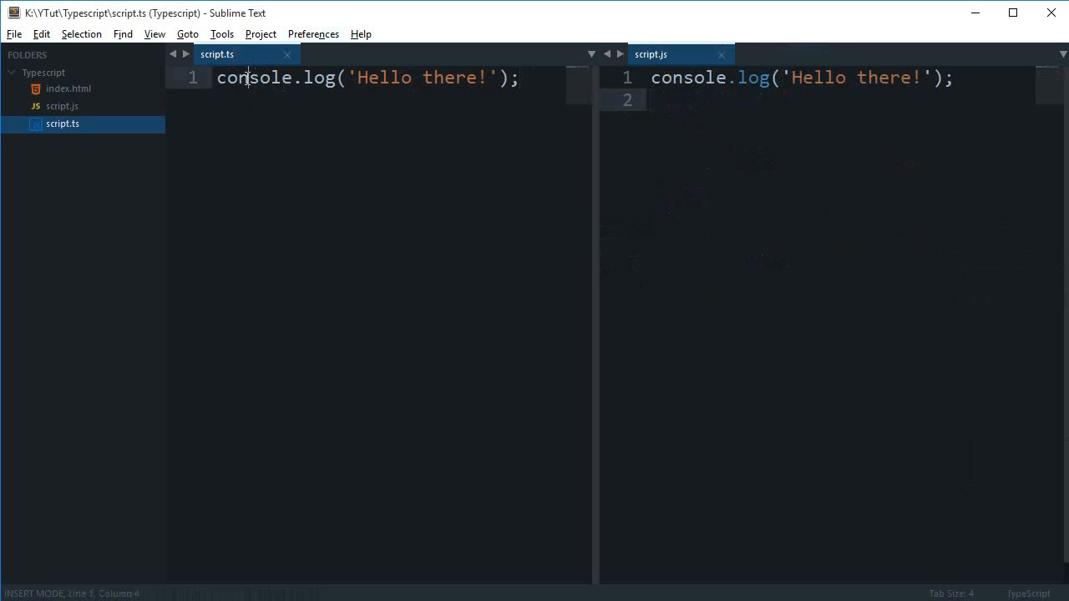
left_click_drag(216, 78, 335, 84)
type("a")
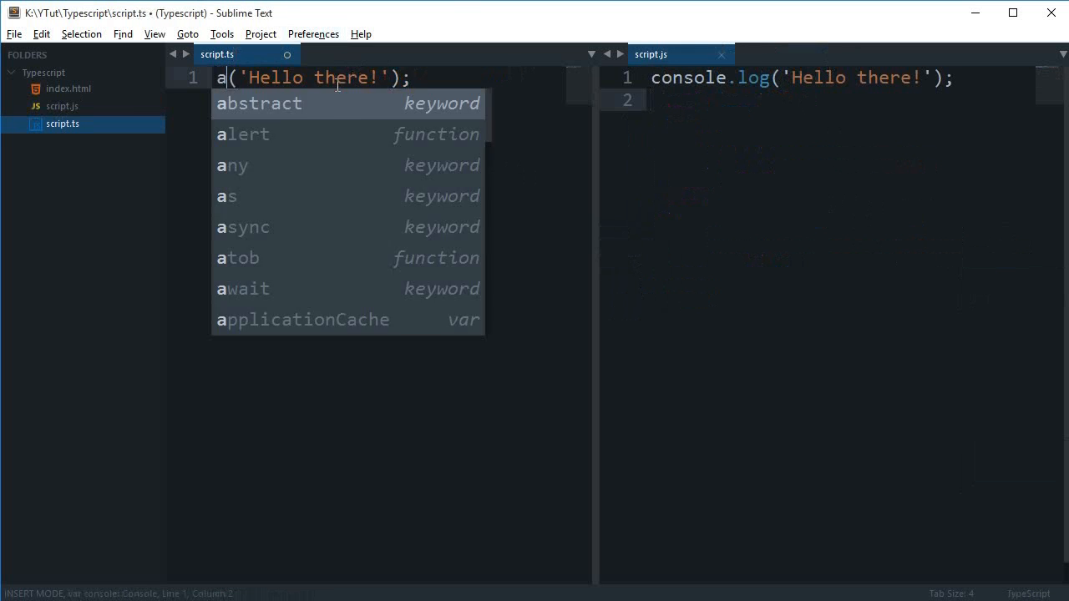
type("lert")
Step: Save script.ts and build it so script.js calls alert('Hello there!') too
key("ctrl+s")
key("ctrl+b")
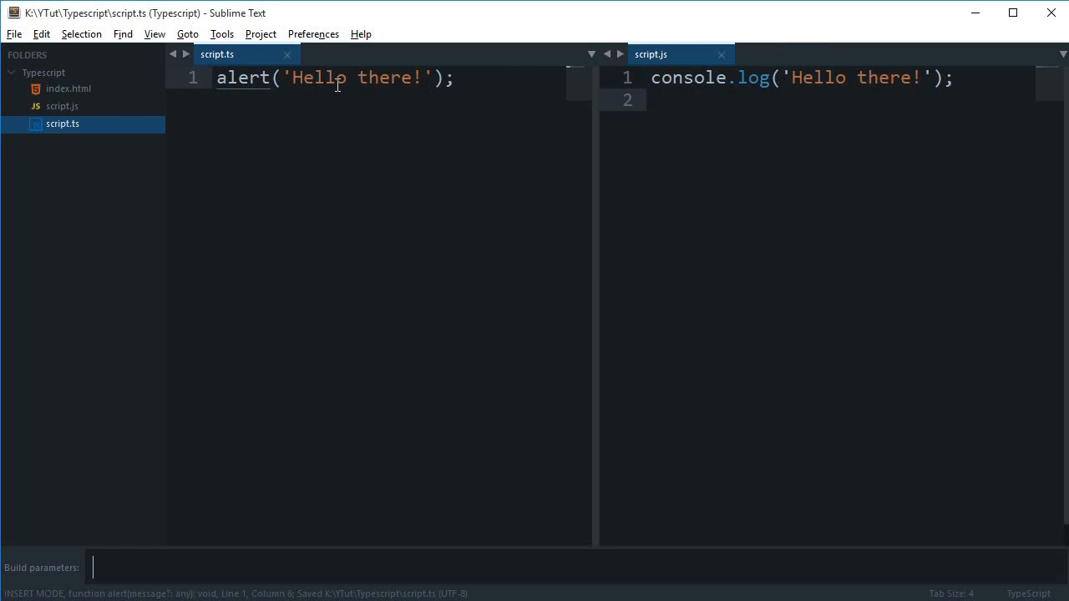
key("Return")
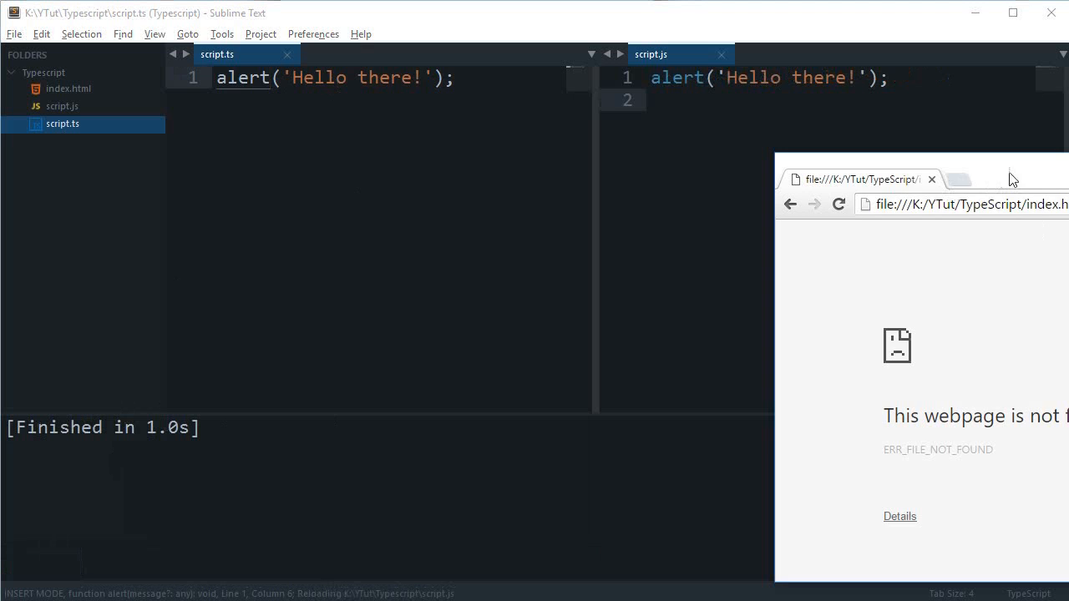
Step: Reload index.html in Chrome, see the 'Hello there!' alert, dismiss it, and return to the editor
left_click_drag(1013, 177, 370, 108)
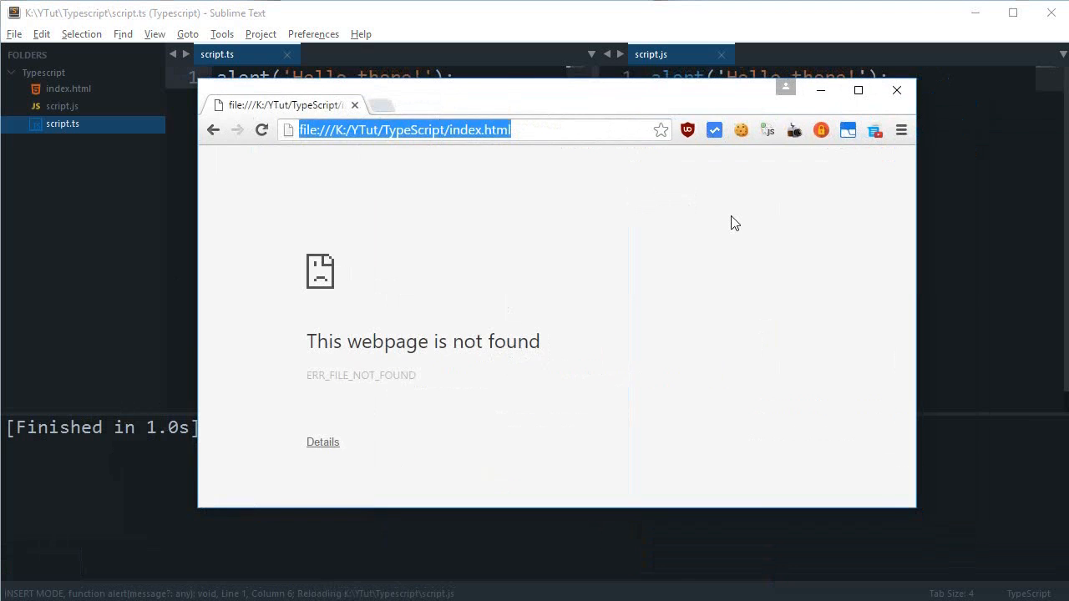
key("Return")
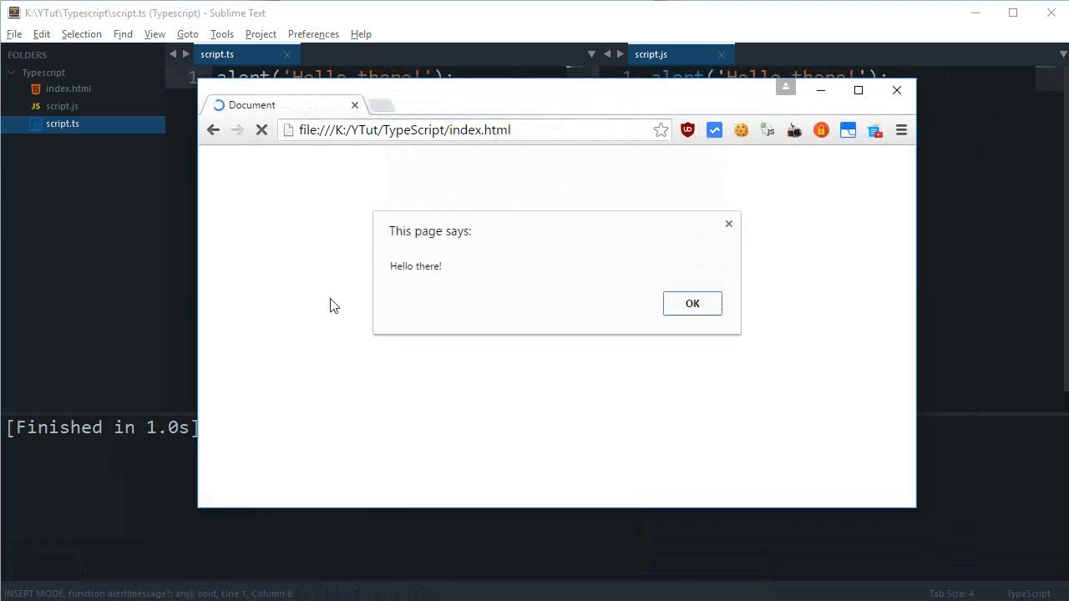
left_click(692, 304)
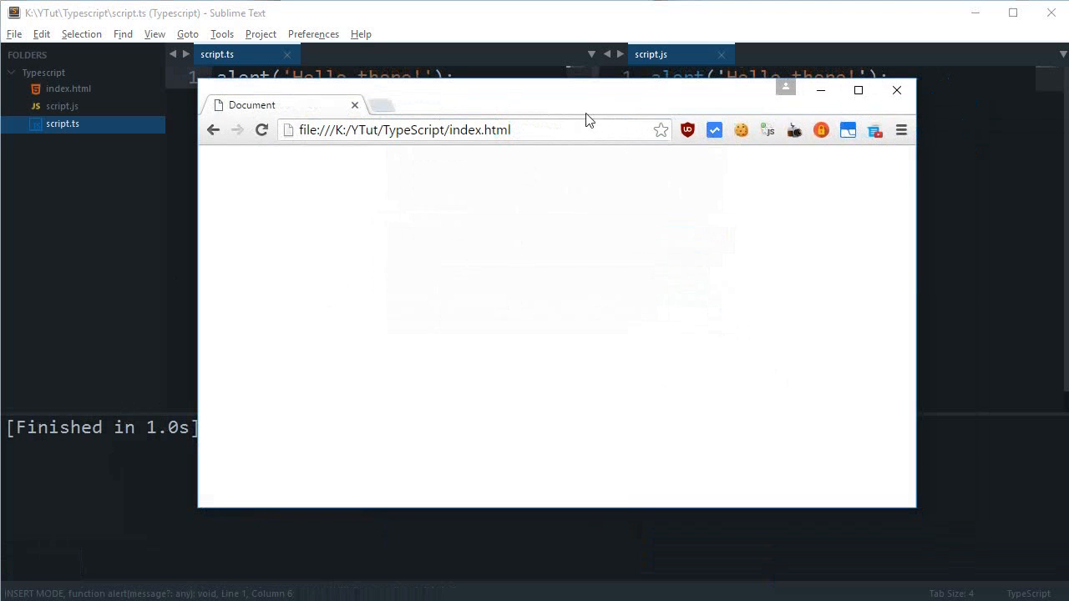
key("alt+Tab")
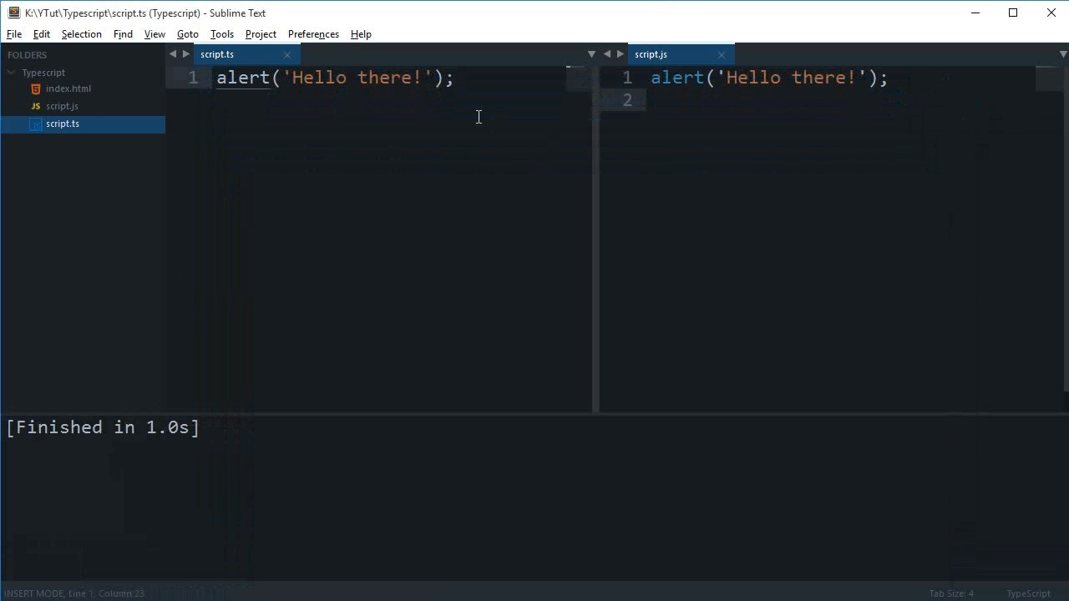